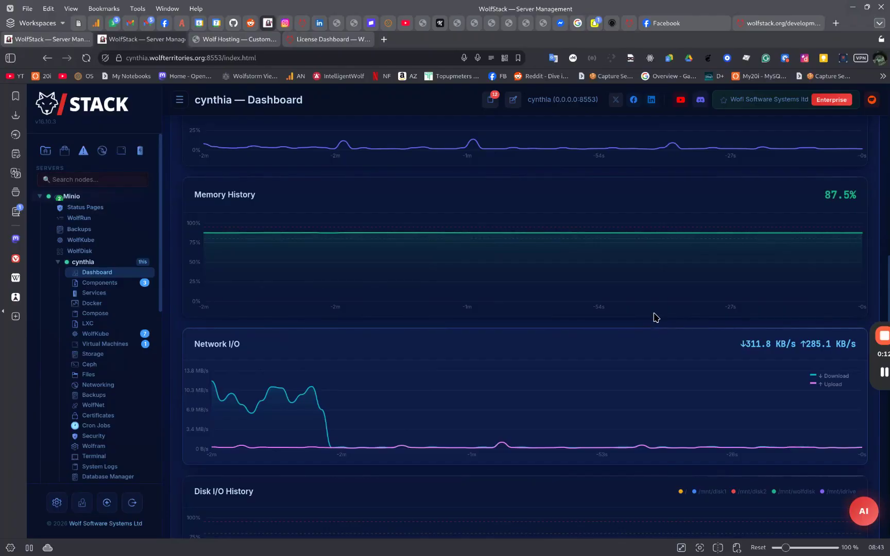
Examine cynthia's dashboard, covering the system summary, performance history charts, storage usage, and top CPU and memory processes
scroll(660, 324, "up", 10)
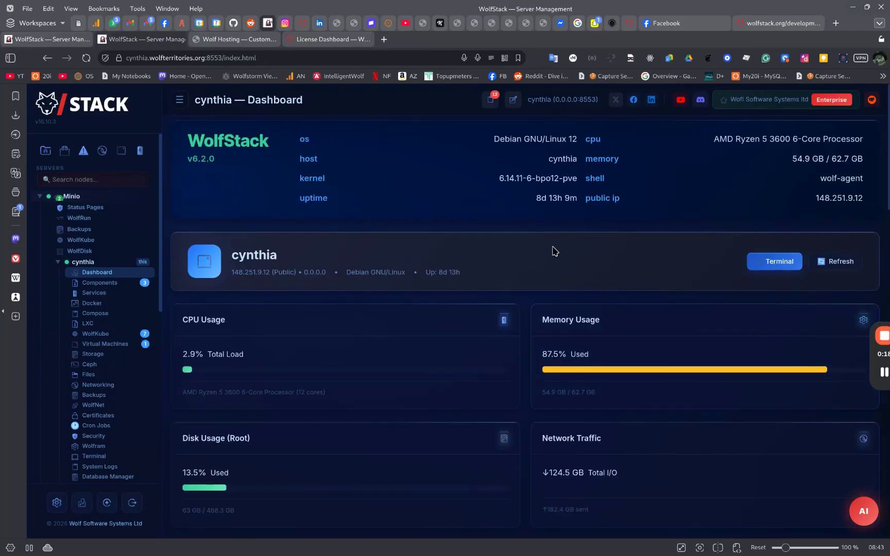
scroll(588, 250, "down", 10)
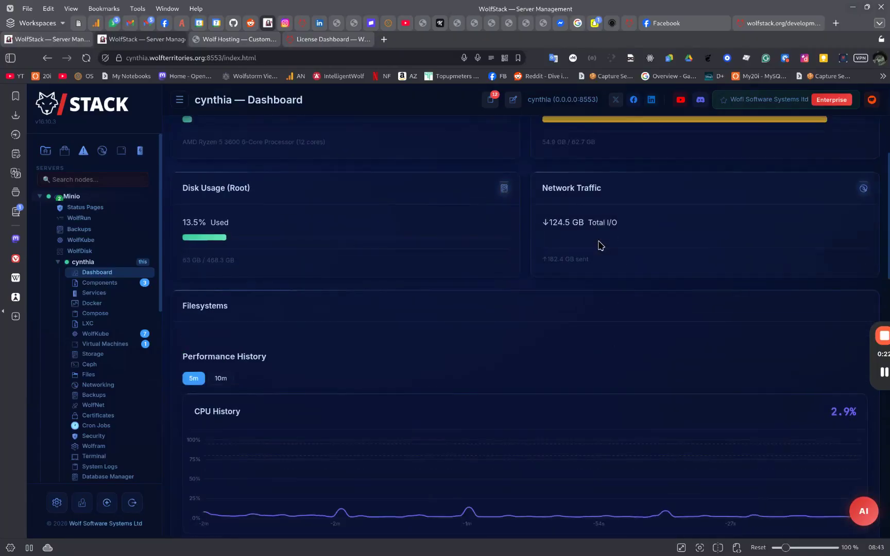
scroll(585, 252, "down", 3)
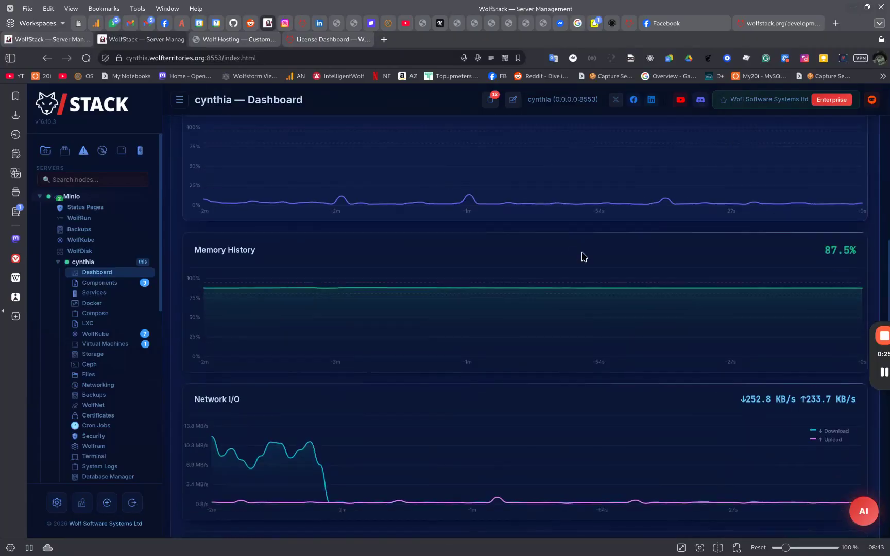
scroll(583, 256, "up", 12)
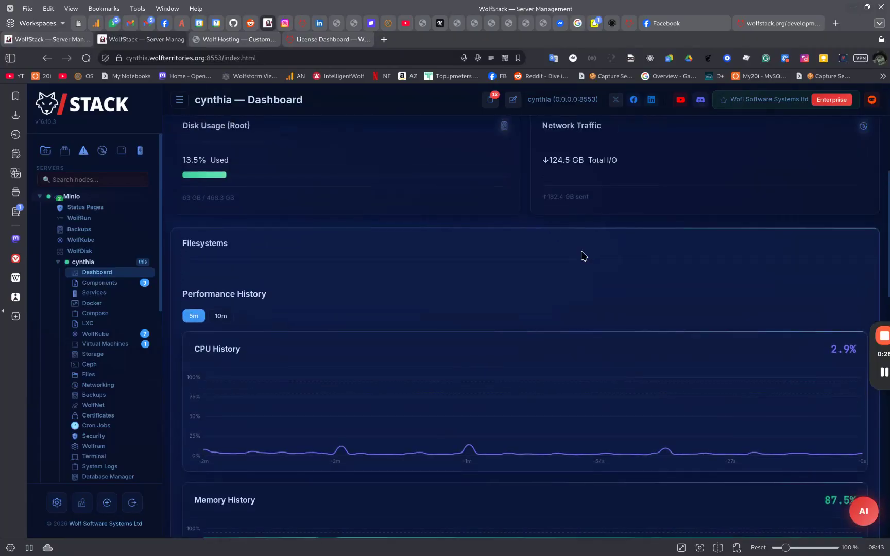
scroll(580, 258, "down", 15)
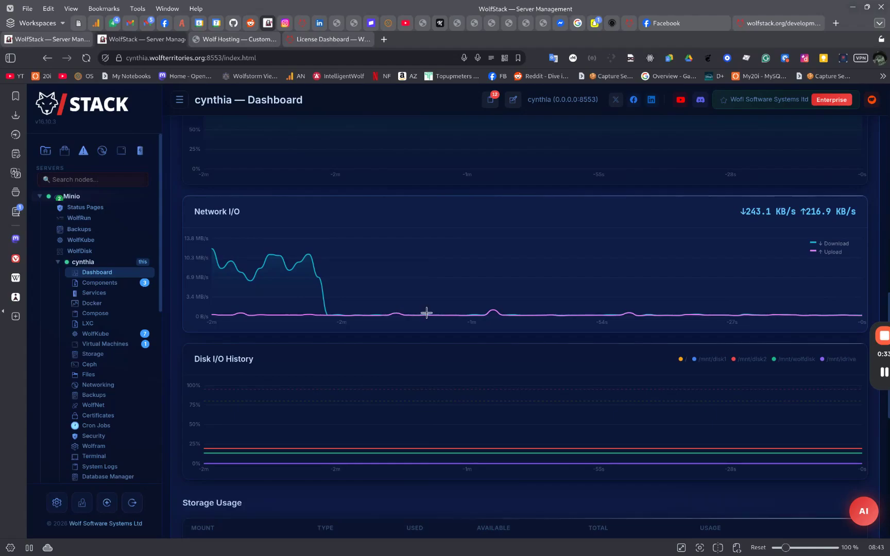
scroll(457, 304, "down", 6)
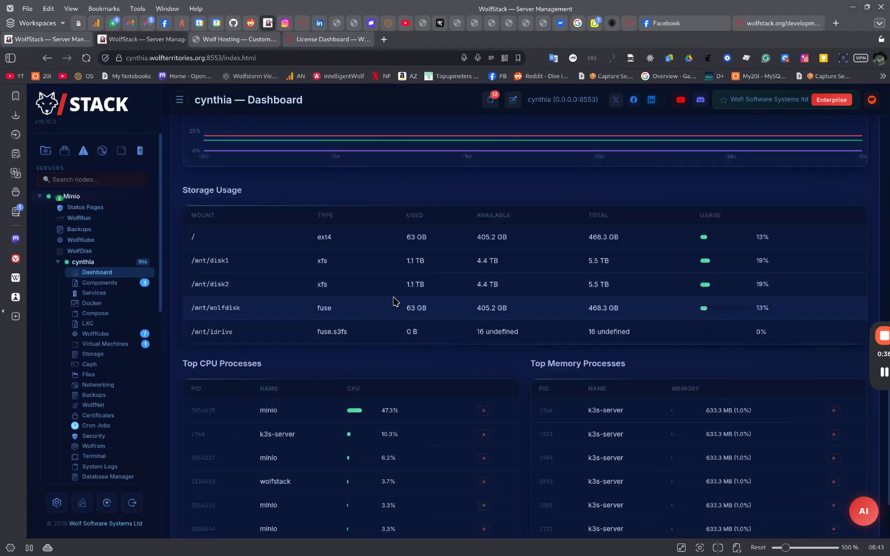
scroll(301, 288, "down", 2)
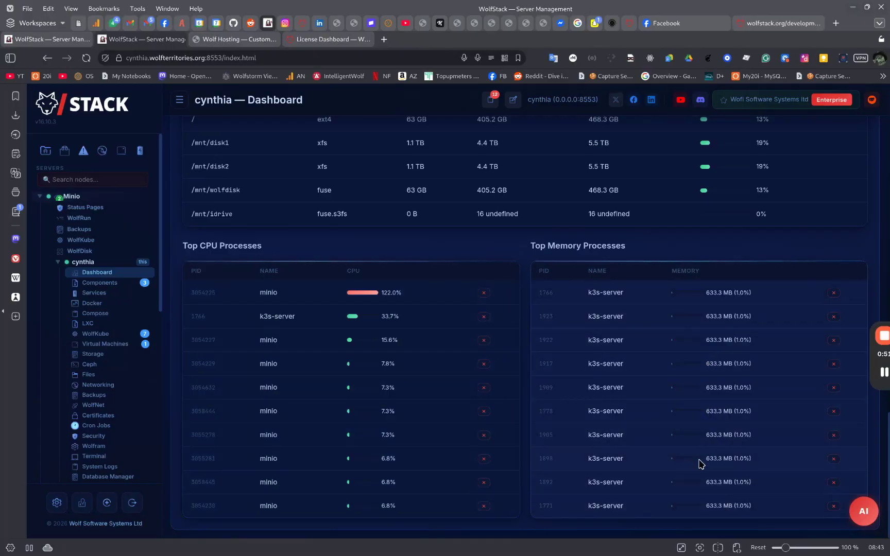
scroll(703, 461, "up", 8)
scroll(693, 452, "up", 10)
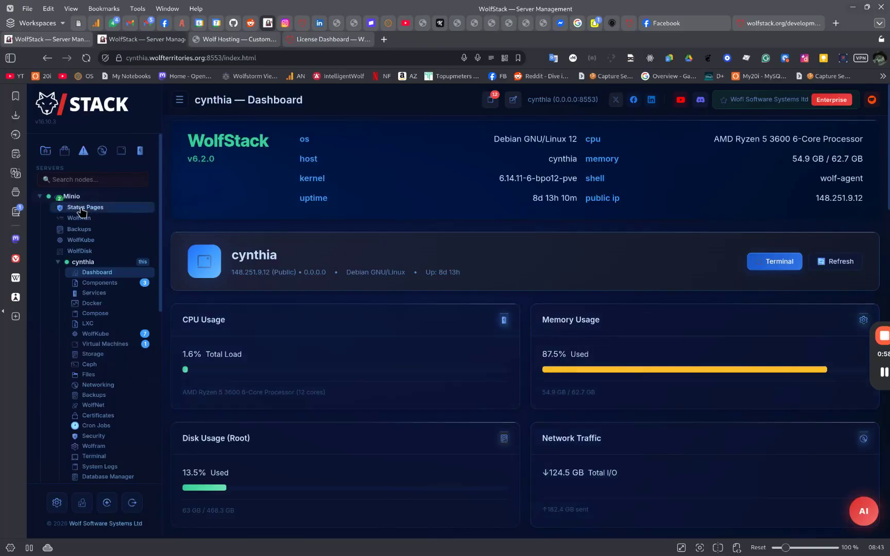
Open the datacenter overview and look through the server clusters and their nodes
left_click(46, 152)
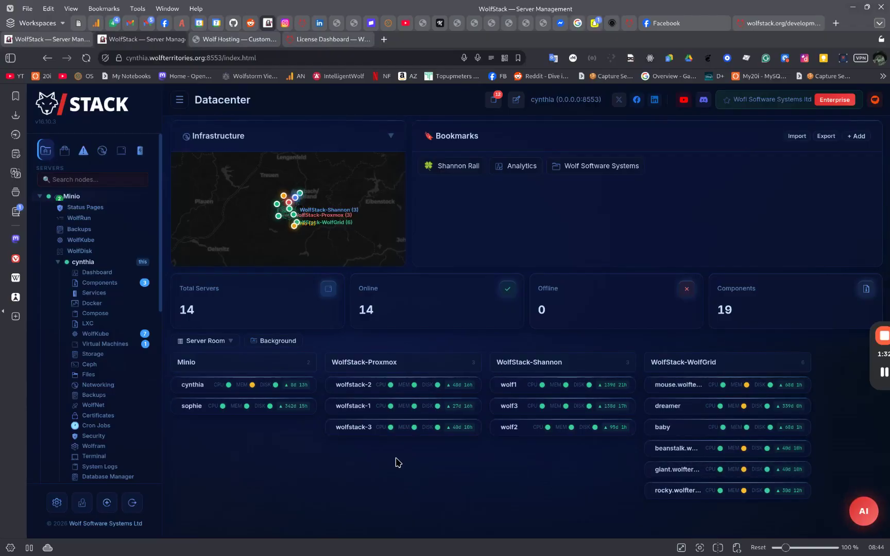
scroll(93, 391, "down", 5)
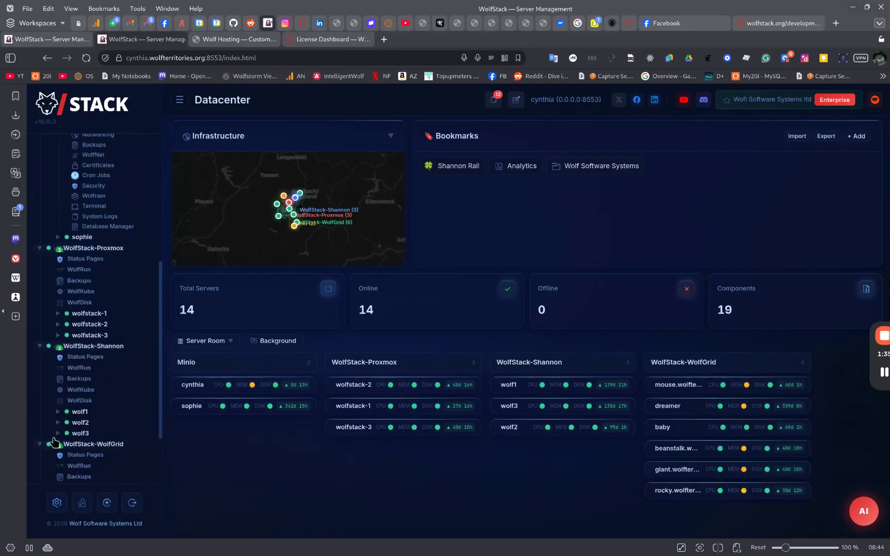
In the icon settings, turn Monochrome Icons off and back on
left_click(57, 503)
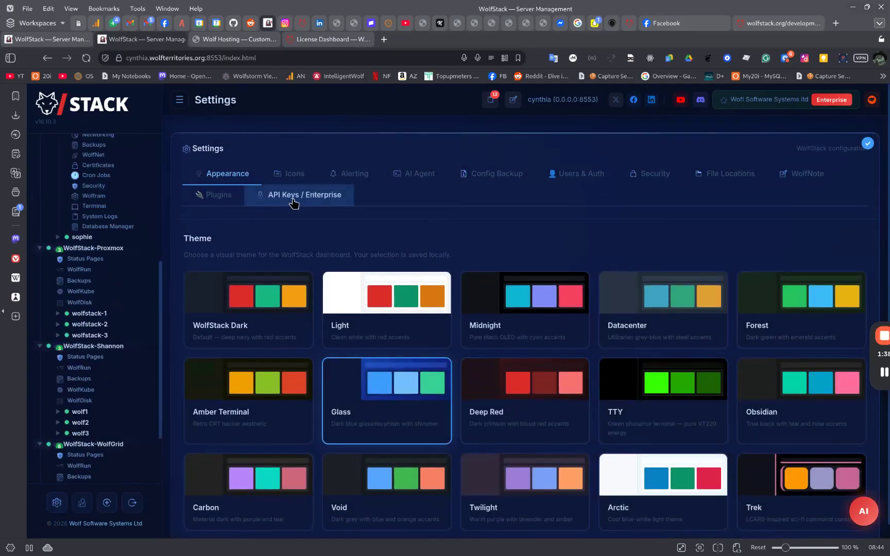
left_click(289, 175)
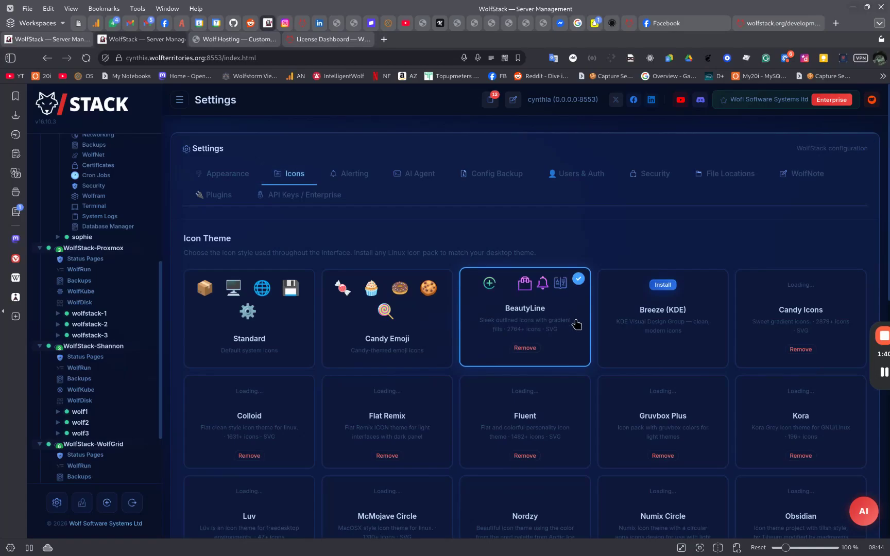
scroll(762, 427, "down", 8)
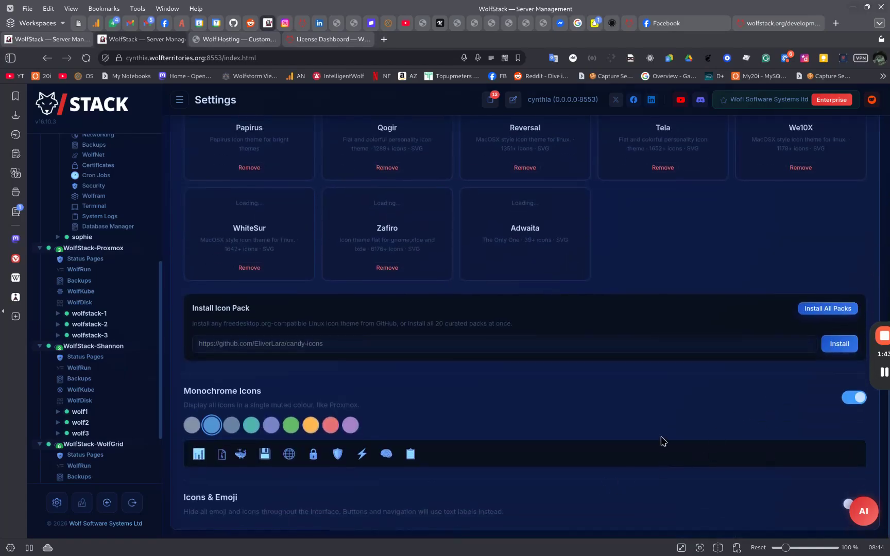
left_click(850, 399)
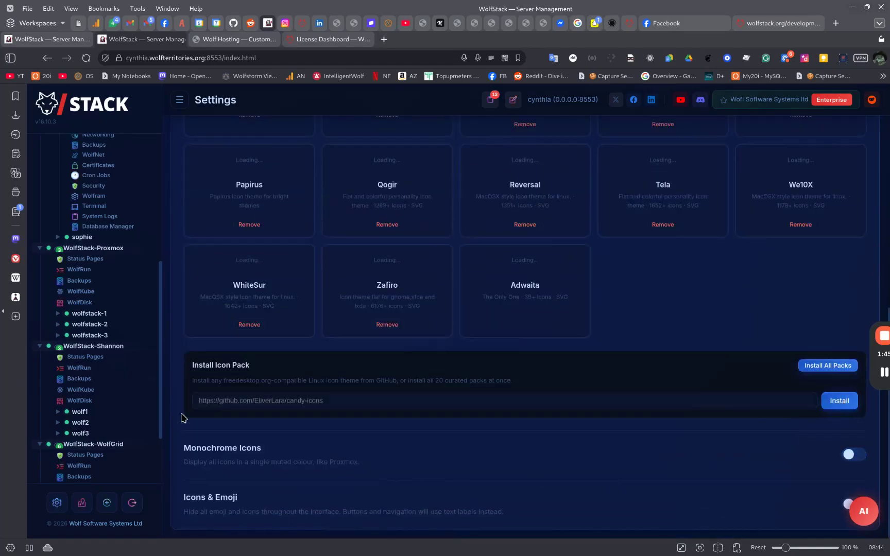
left_click(854, 457)
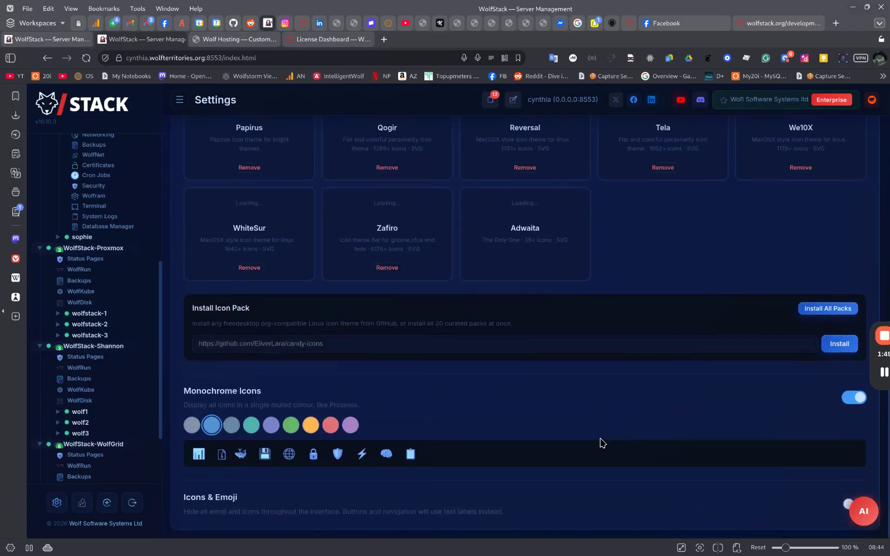
Review the available icon packs, the icon pack installation options and the appearance themes
scroll(519, 386, "down", 1)
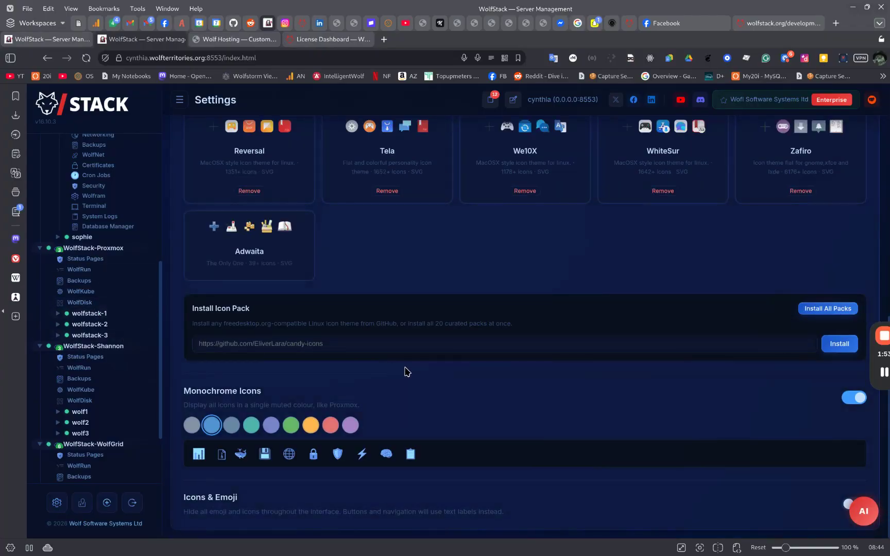
scroll(403, 371, "up", 6)
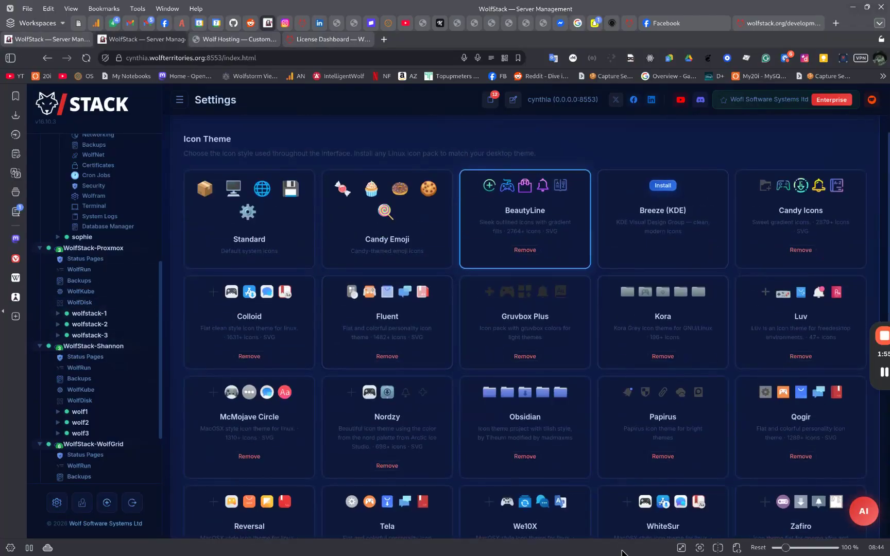
scroll(606, 304, "down", 7)
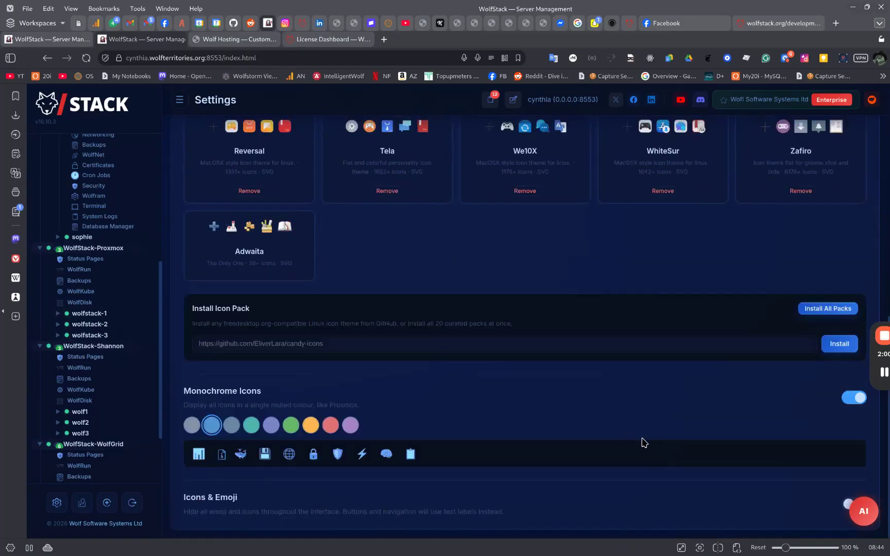
scroll(598, 409, "up", 8)
scroll(59, 290, "up", 6)
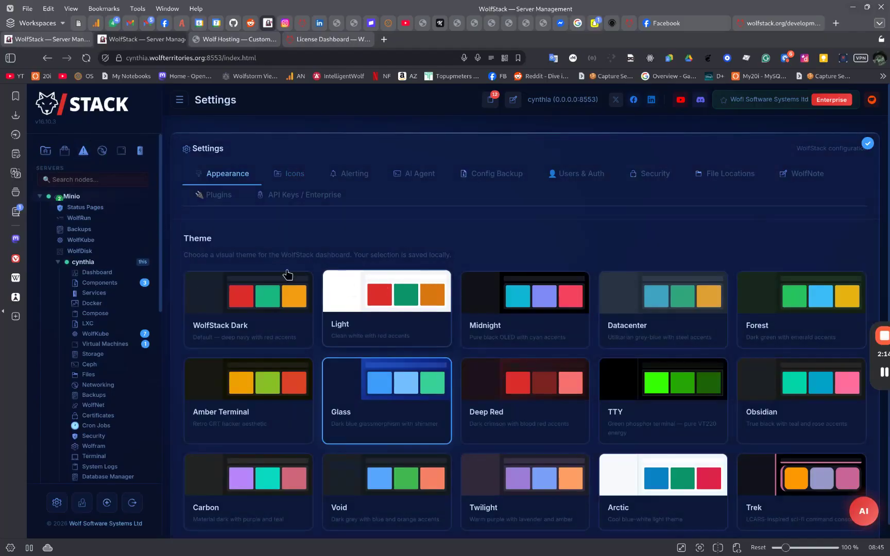
Revisit the datacenter overview and open this server's plugin settings
left_click(47, 152)
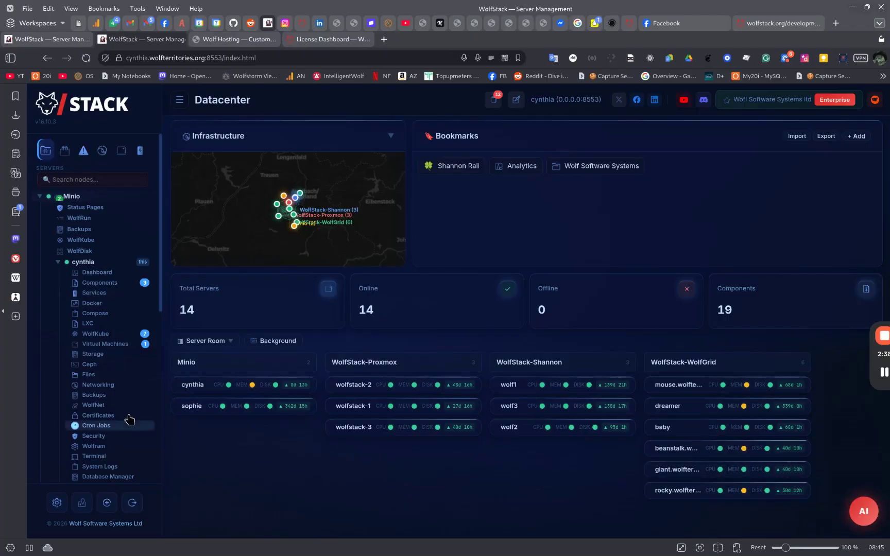
left_click(57, 502)
left_click(219, 195)
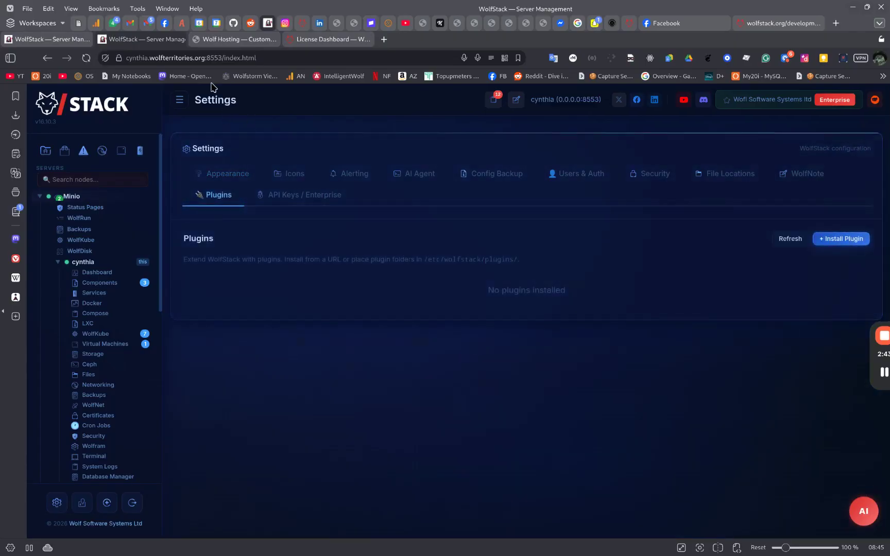
Switch to the WolfStack instance at localhost:8553, close its task log and view its plugin settings
left_click(47, 39)
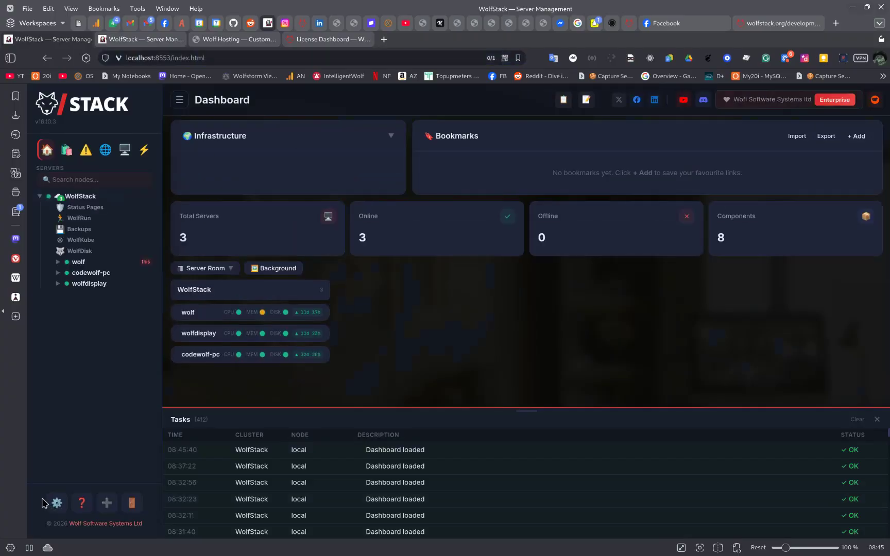
left_click(57, 503)
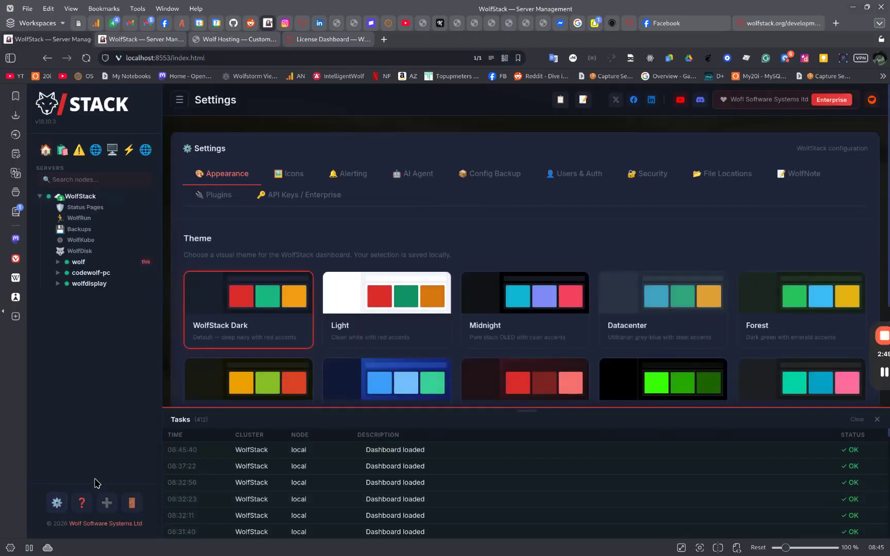
left_click(877, 420)
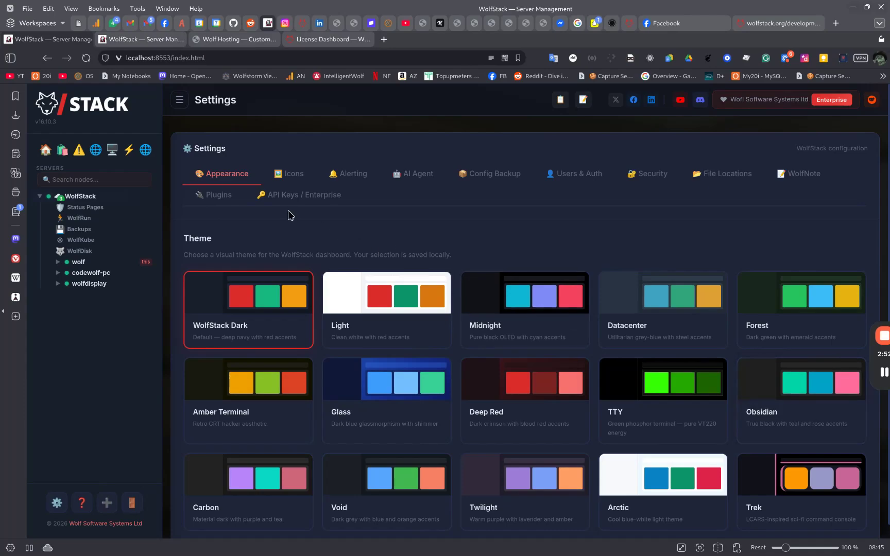
left_click(217, 199)
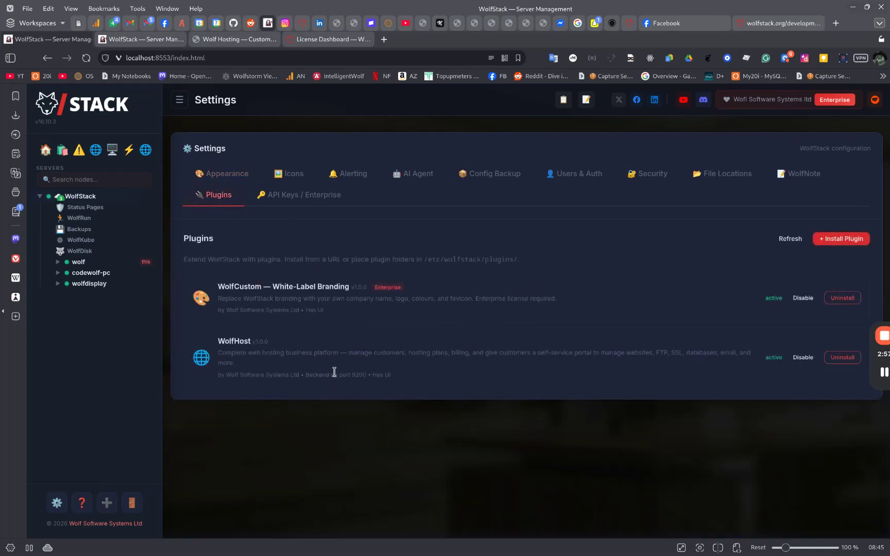
Switch to the Wolf Hosting customer portal and examine its dashboard, including server status, resource usage and active services
left_click(233, 40)
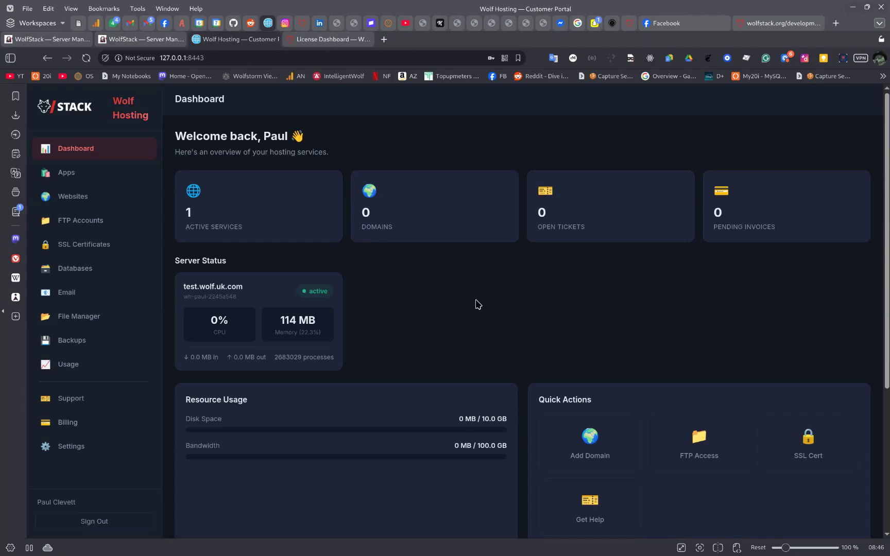
scroll(474, 303, "down", 4)
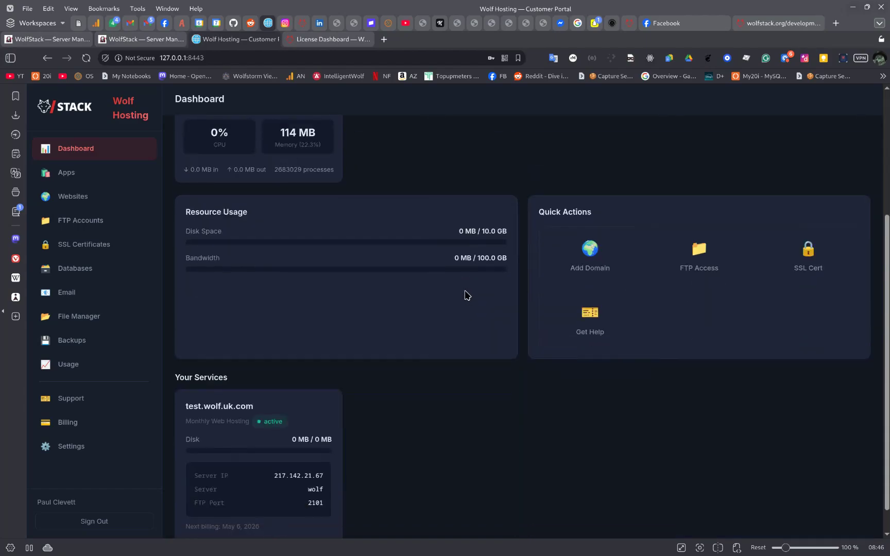
scroll(468, 301, "up", 4)
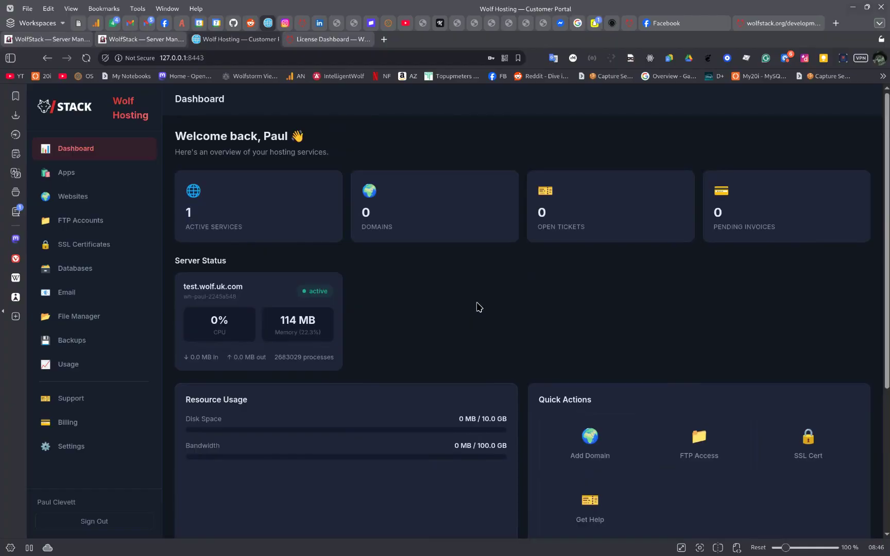
View the customer portal's app installer, website domains and FTP account details
left_click(91, 174)
scroll(538, 302, "down", 4)
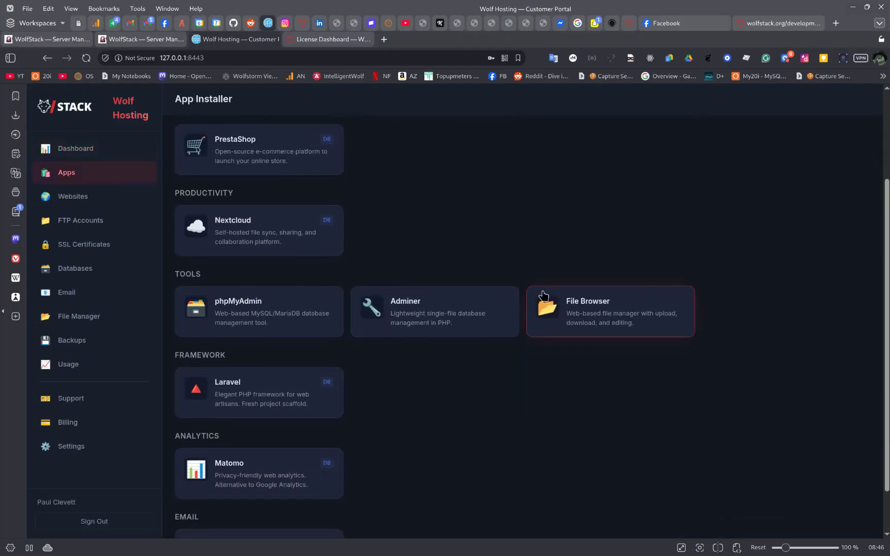
left_click(108, 205)
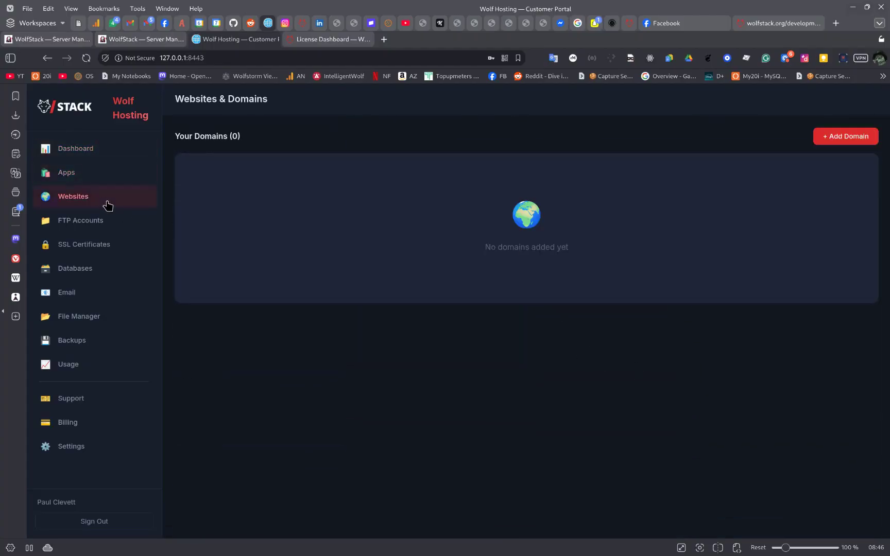
left_click(99, 228)
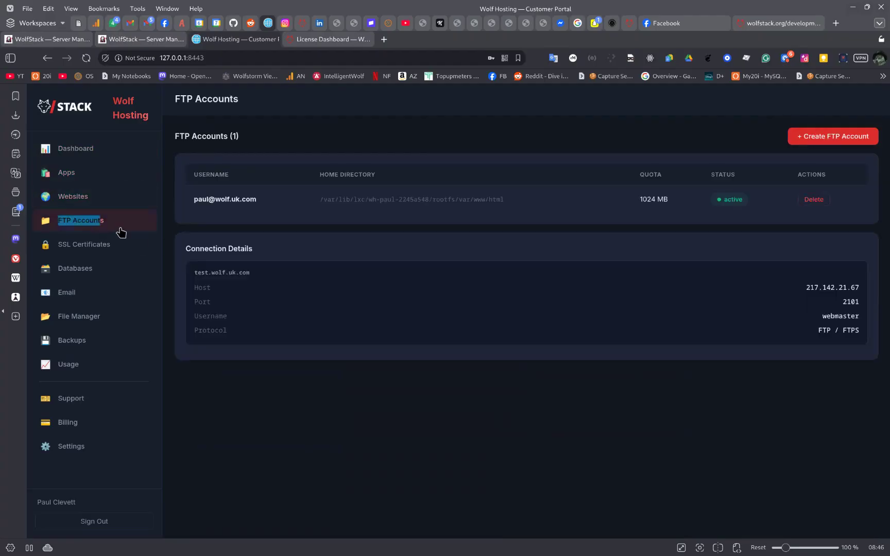
left_click(370, 399)
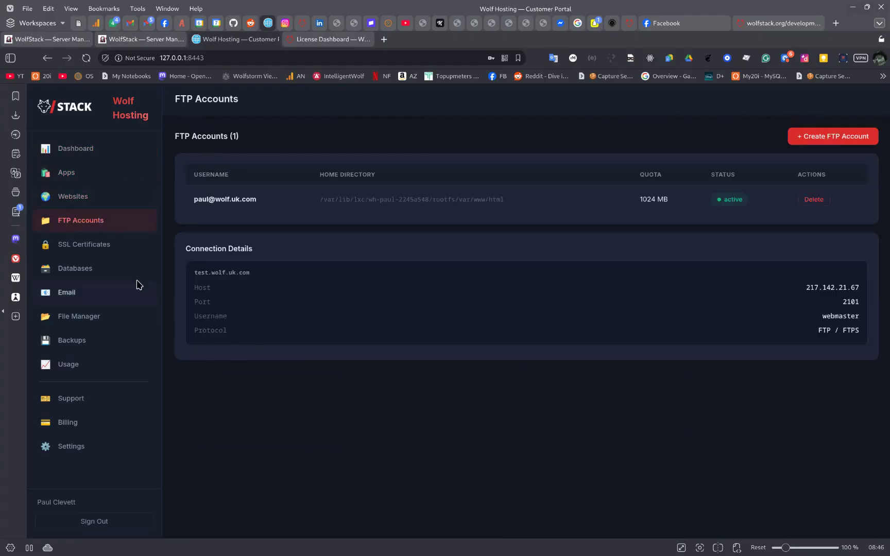
View the customer portal's SSL certificates, databases, email hosting setup and file manager
left_click(124, 247)
left_click(114, 276)
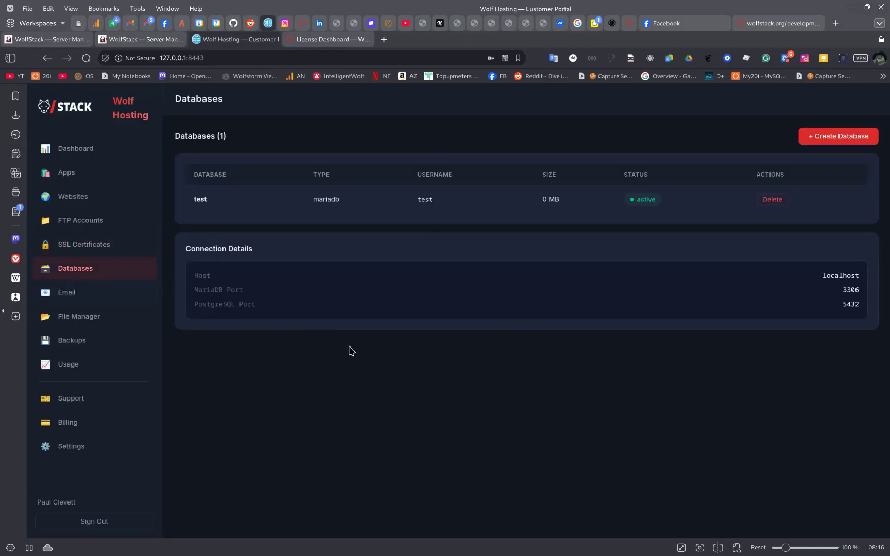
left_click(123, 299)
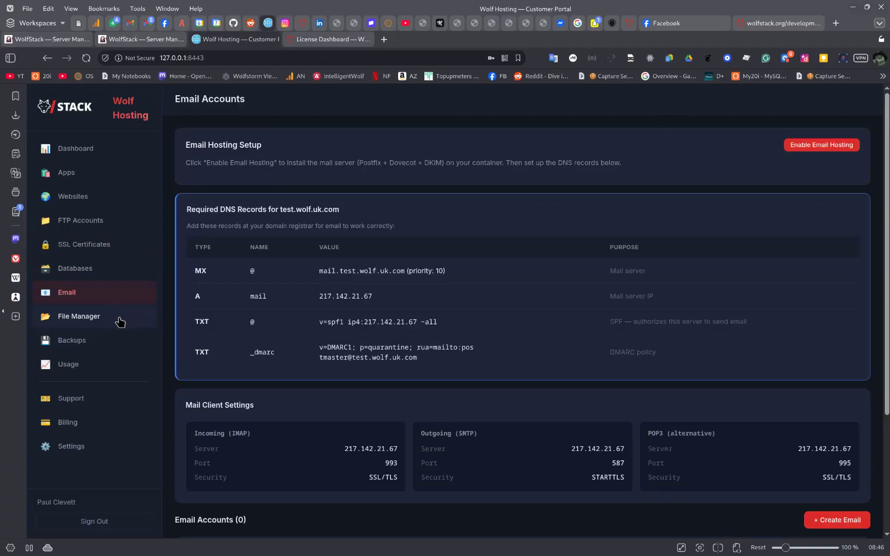
left_click(120, 323)
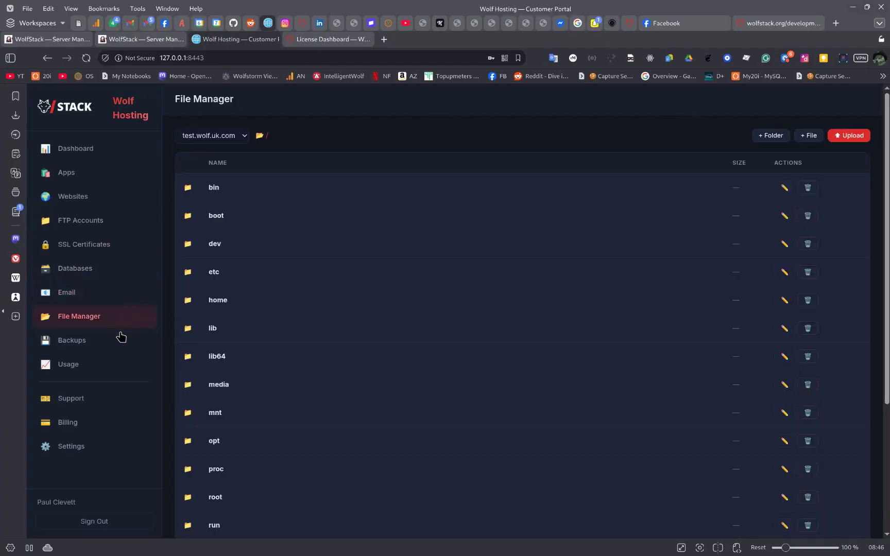
View the customer portal's backups, and review its dashboard from the service overview down to the hosted service details
left_click(121, 339)
left_click(95, 154)
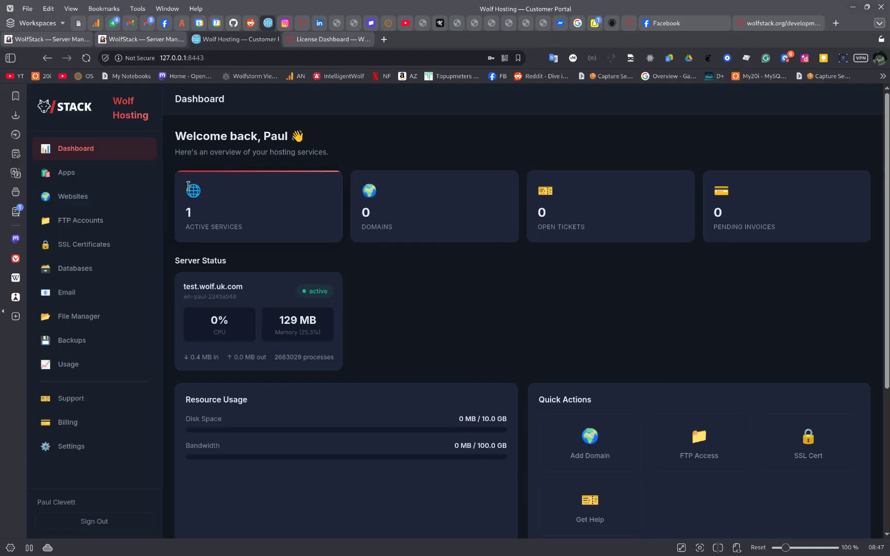
scroll(443, 304, "down", 4)
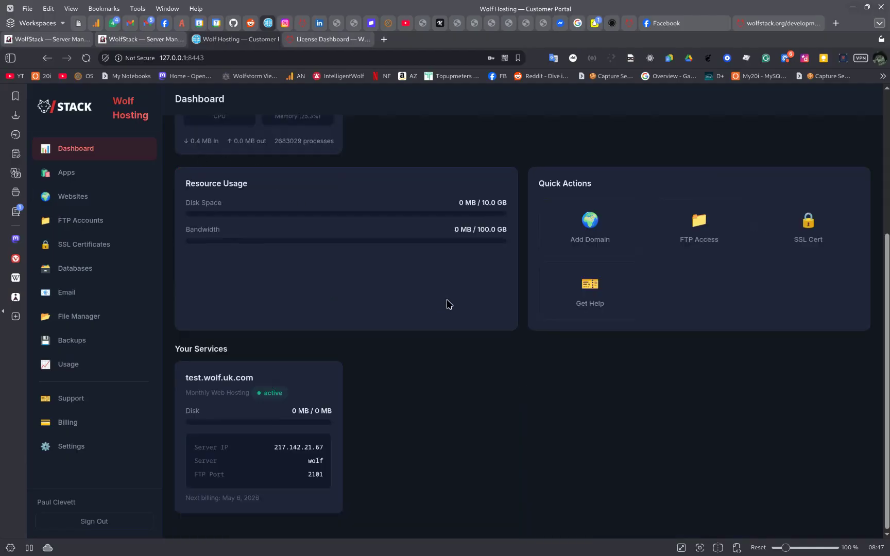
scroll(448, 303, "up", 4)
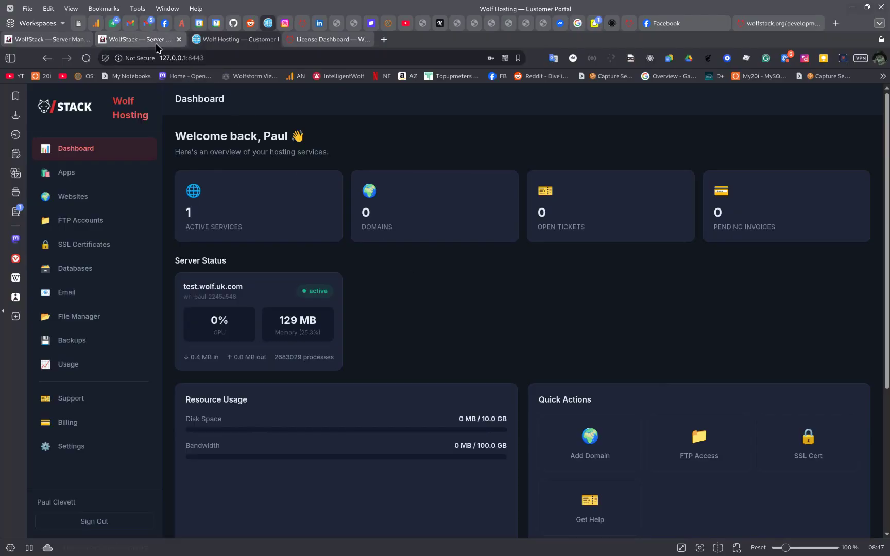
Switch to the localhost:8553 WolfStack instance, and then to the cynthia.wolfterritories.org instance to view its Datacenter overview
left_click(45, 39)
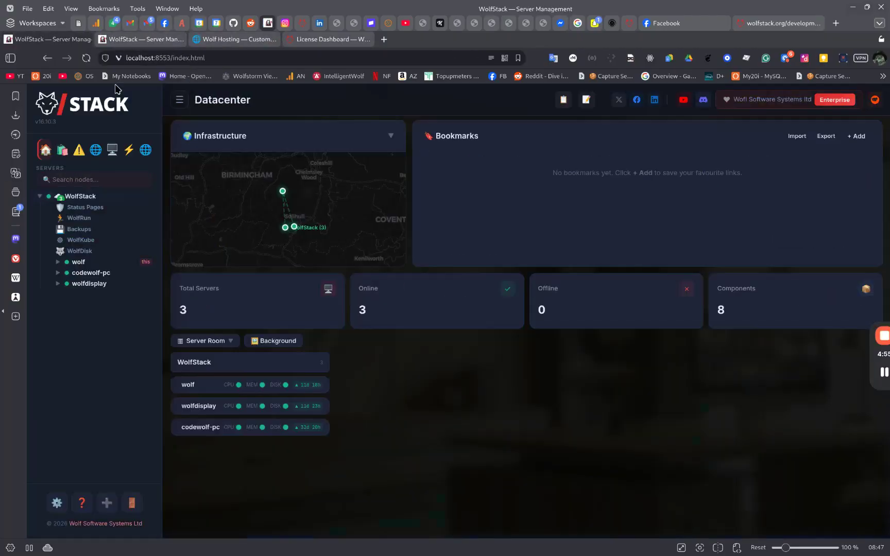
left_click(118, 42)
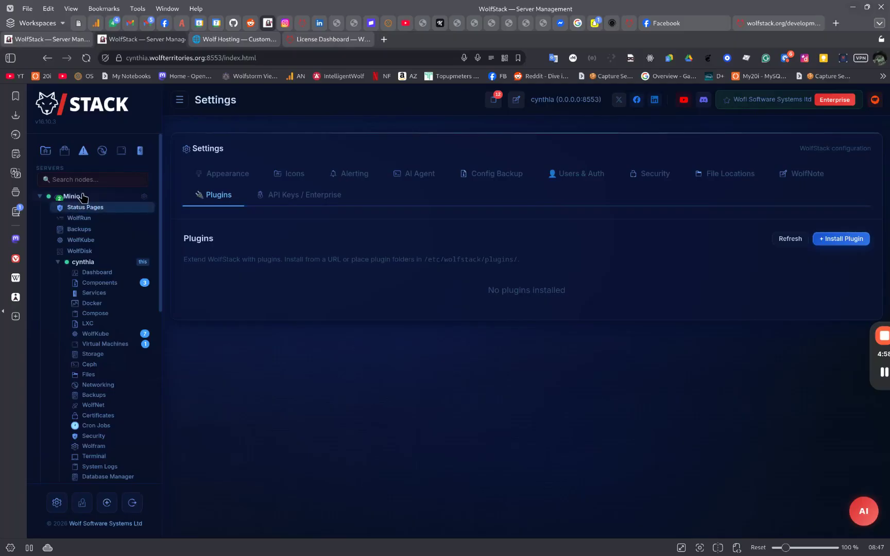
left_click(118, 207)
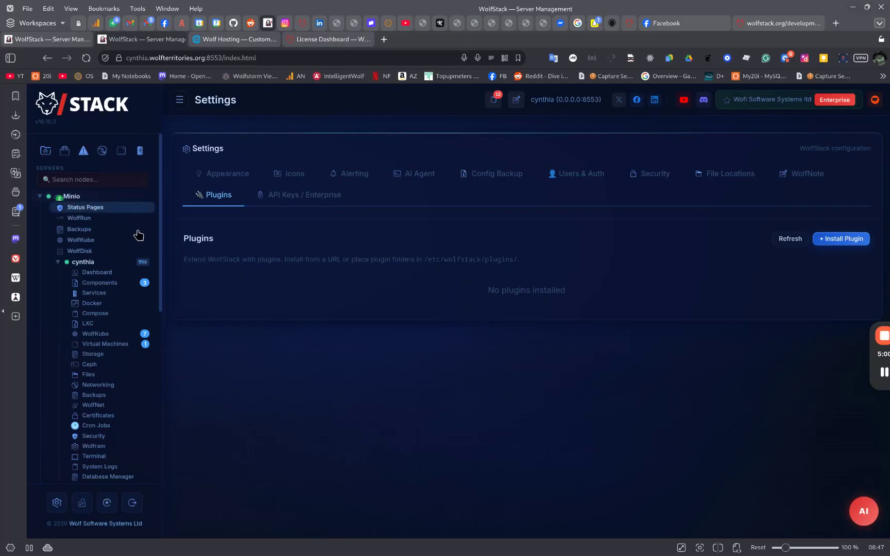
left_click(114, 197)
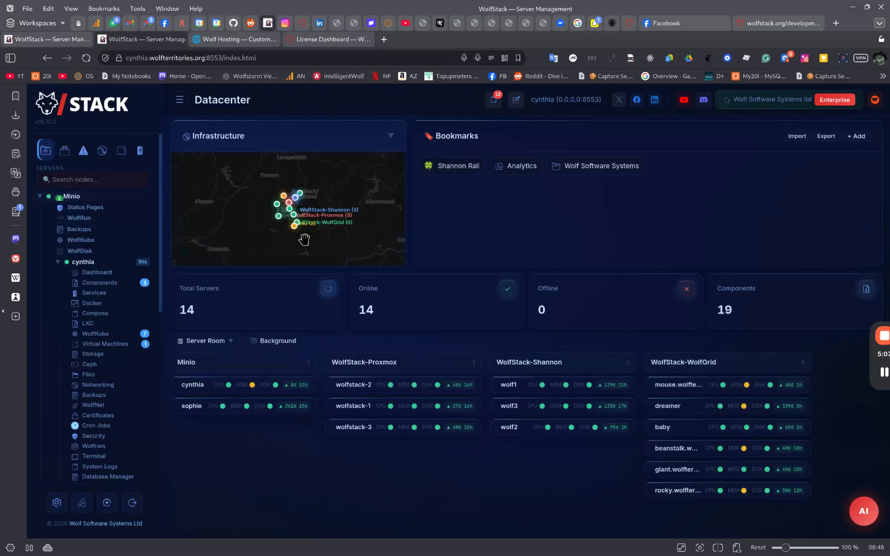